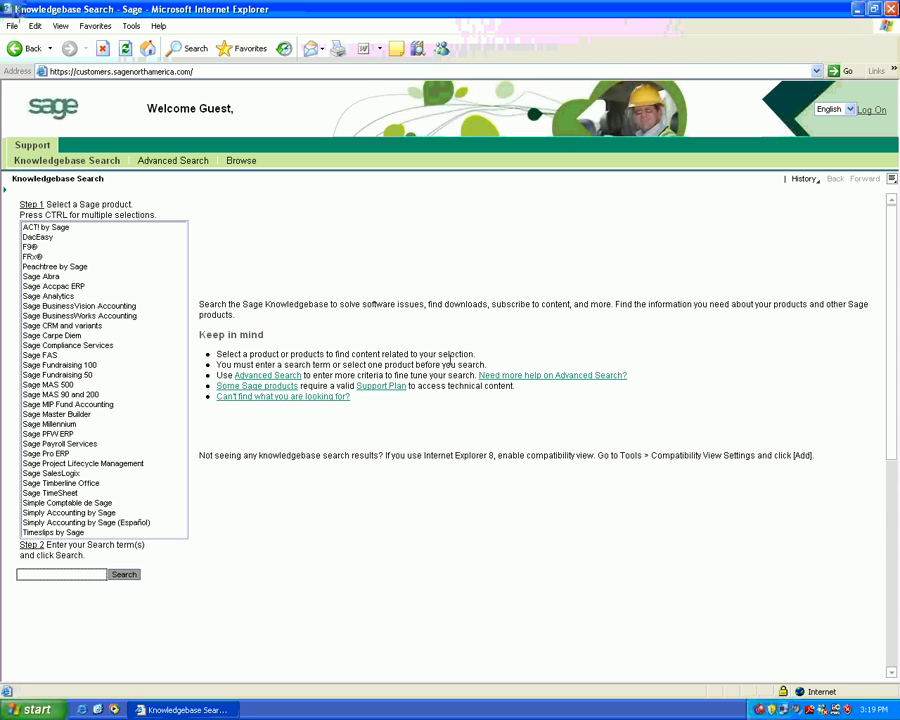
Log on to the portal and browse Documents > For Customers > Sage BusinessVision Accounting > Subscriber Downloads
{"action": "left_click", "coordinate": [871, 112]}
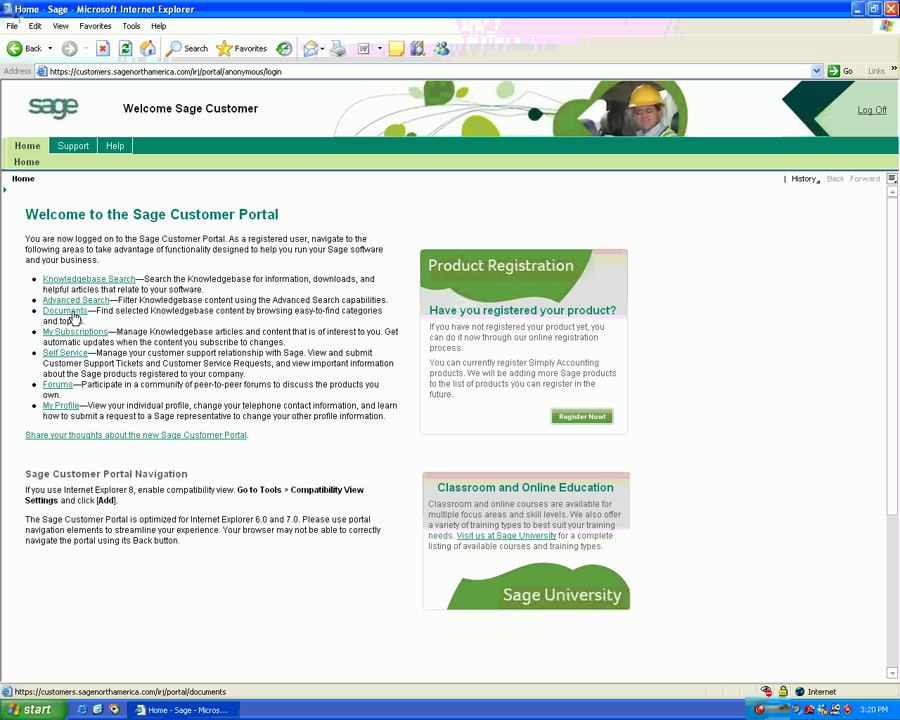
{"action": "left_click", "coordinate": [66, 311]}
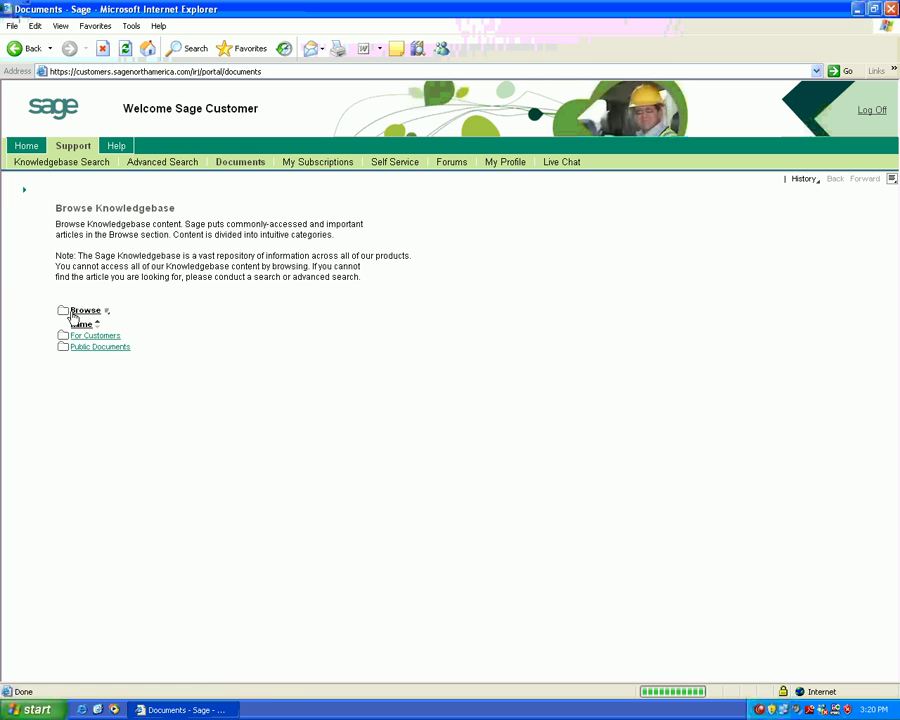
{"action": "left_click", "coordinate": [105, 336]}
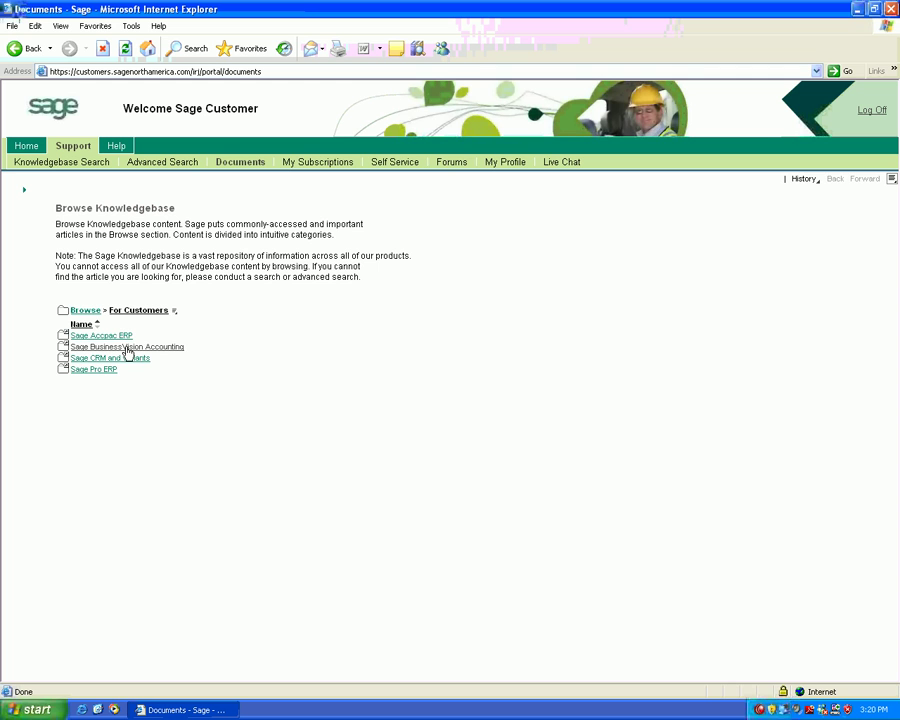
{"action": "left_click", "coordinate": [128, 347]}
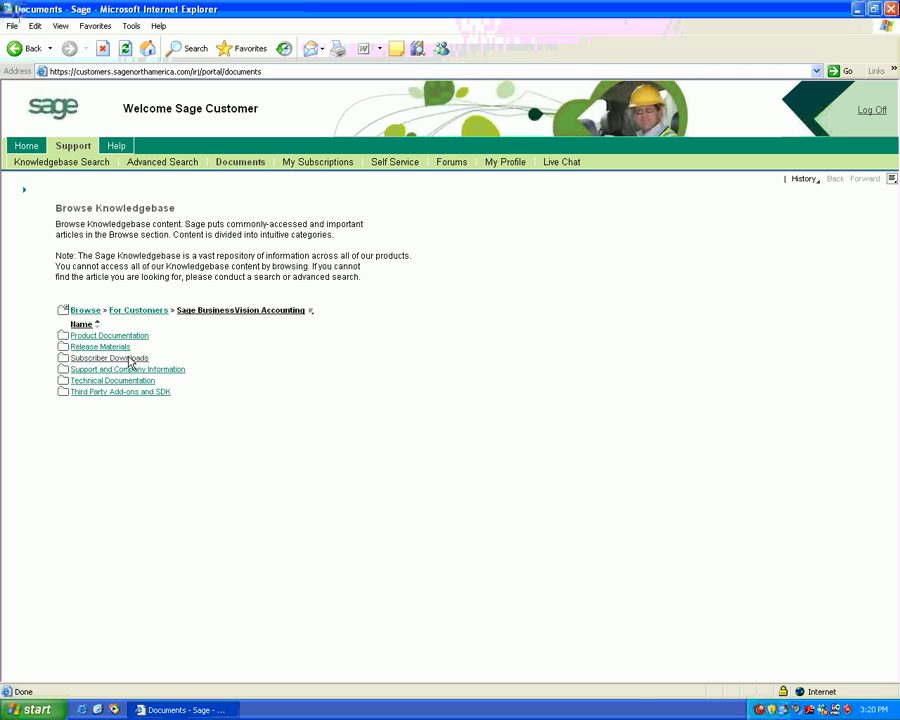
{"action": "left_click", "coordinate": [130, 359]}
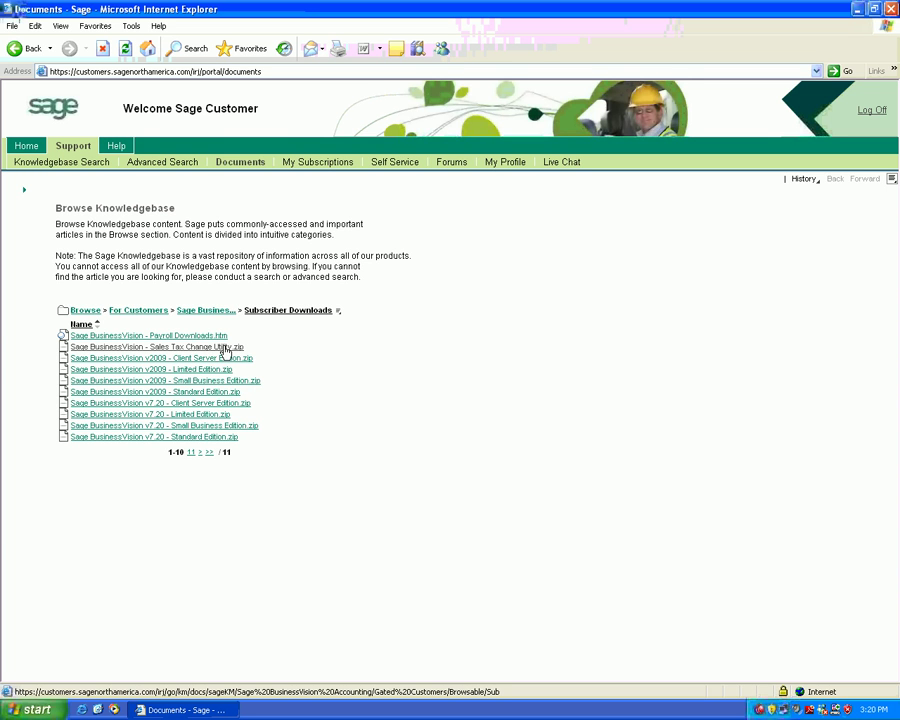
Save 'Sage BusinessVision - Sales Tax Change Utility.zip' to the Desktop
{"action": "left_click", "coordinate": [225, 348]}
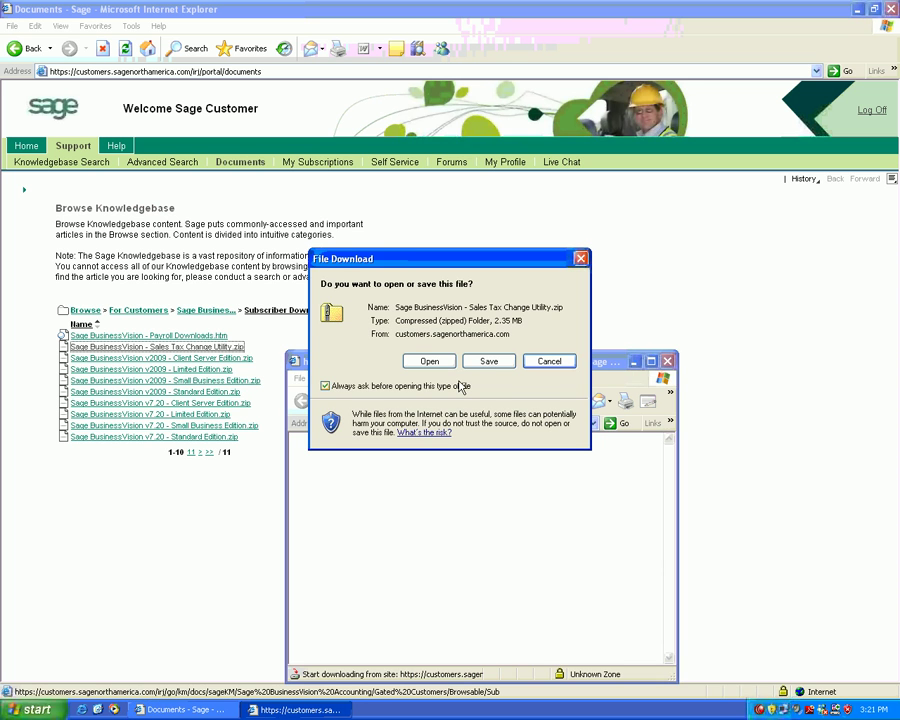
{"action": "left_click", "coordinate": [479, 364]}
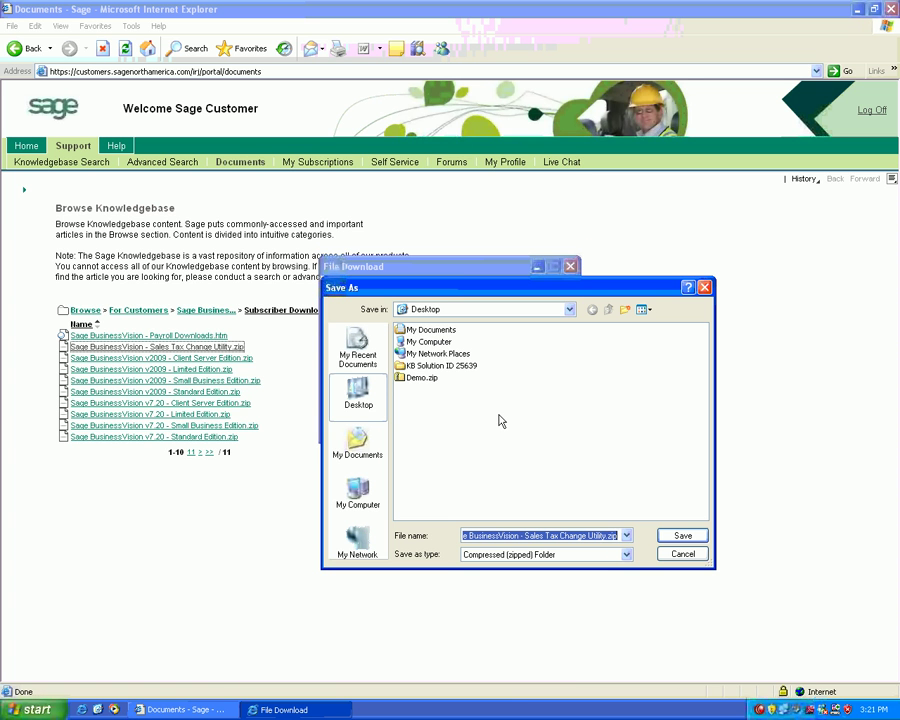
{"action": "left_click", "coordinate": [670, 540]}
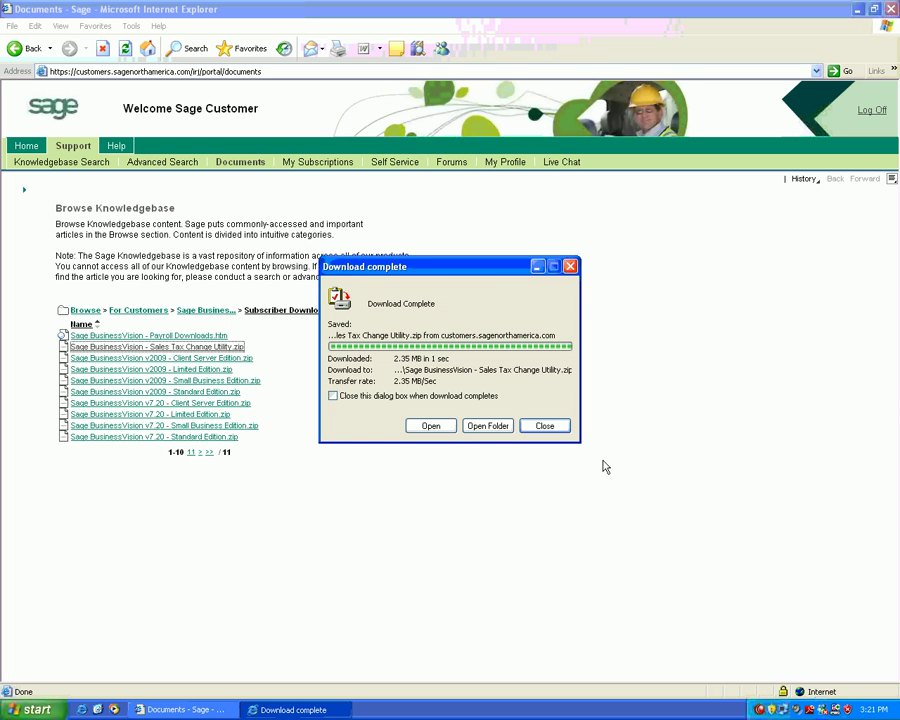
Extract all files from the downloaded Sales Tax Change Utility zip and show them
{"action": "left_click", "coordinate": [431, 427]}
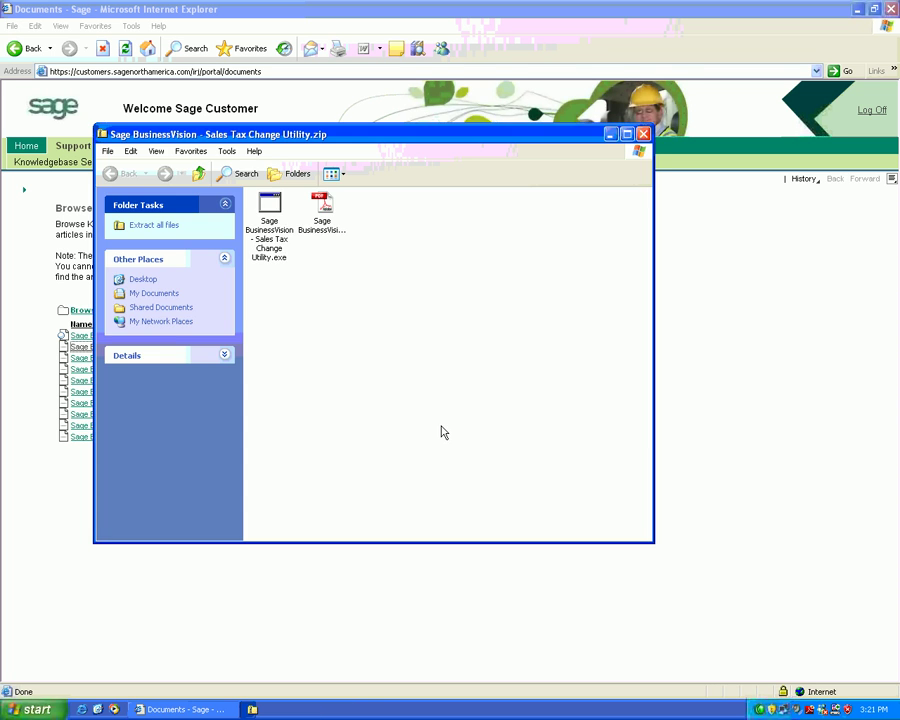
{"action": "left_click", "coordinate": [107, 151]}
{"action": "left_click", "coordinate": [128, 165]}
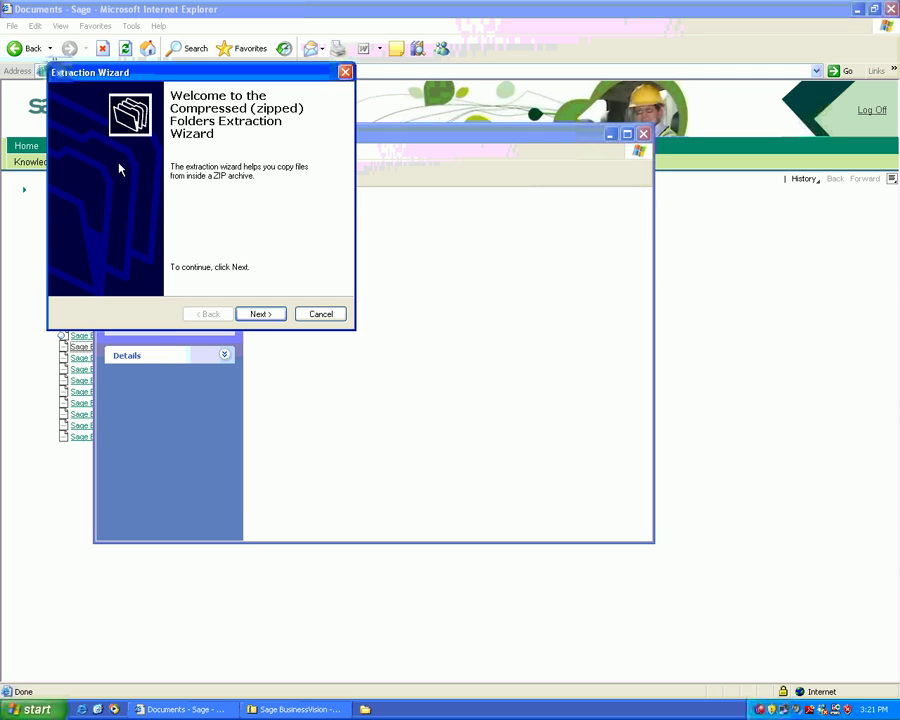
{"action": "left_click", "coordinate": [262, 318]}
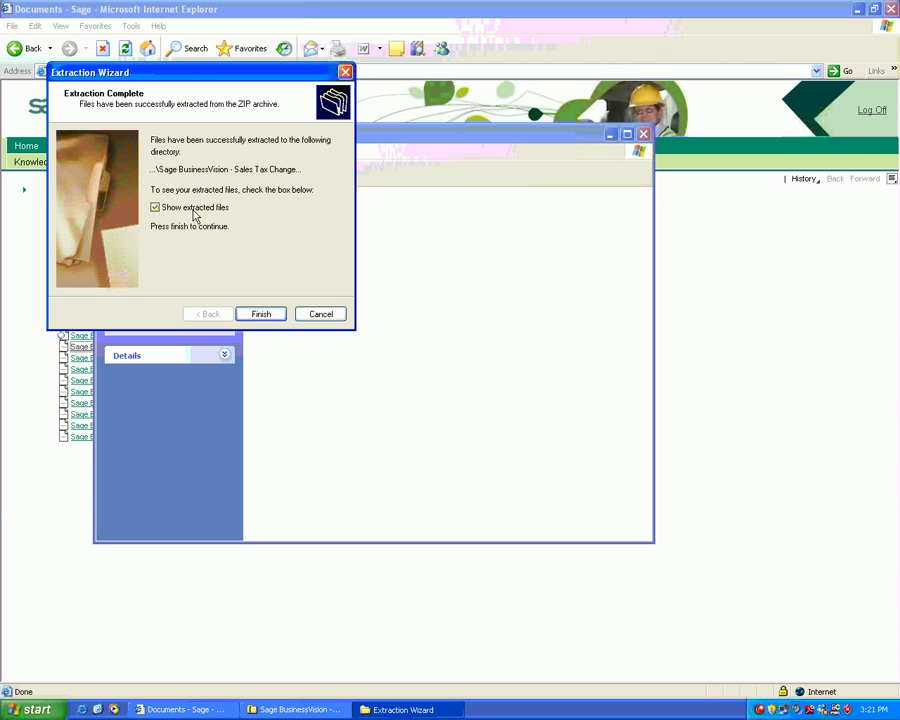
{"action": "left_click", "coordinate": [260, 314]}
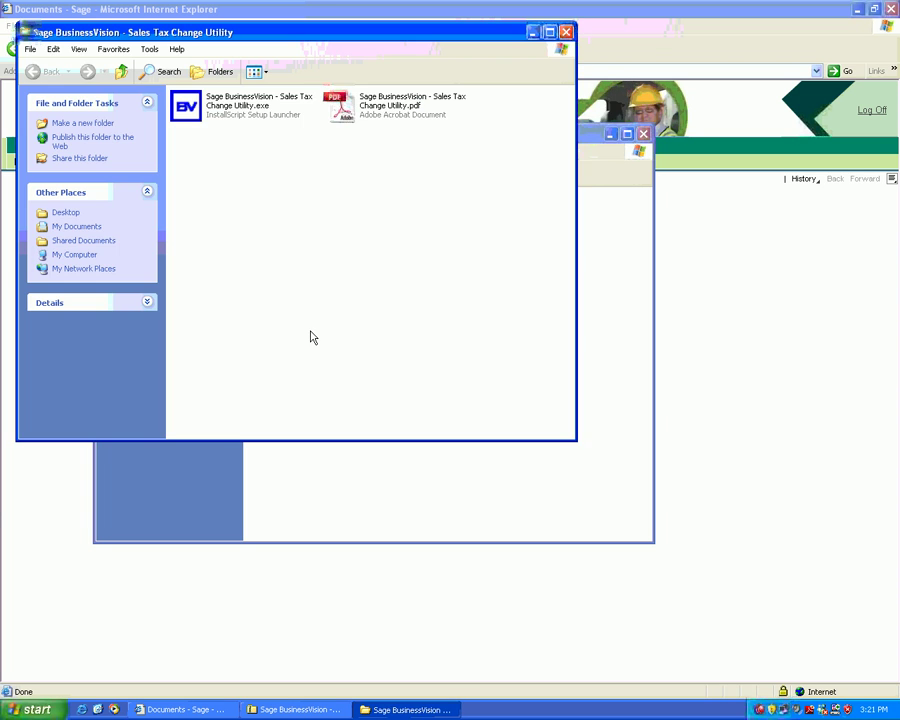
Run the extracted setup .exe and complete the Sales Tax Code Change Utility InstallShield install
{"action": "left_click", "coordinate": [367, 110]}
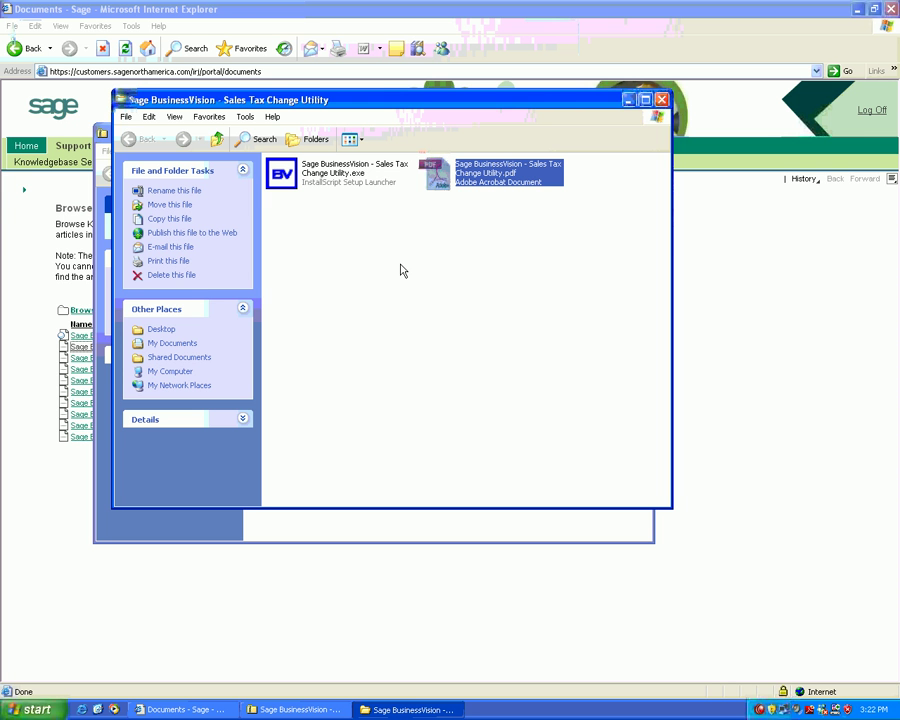
{"action": "double_click", "coordinate": [337, 176]}
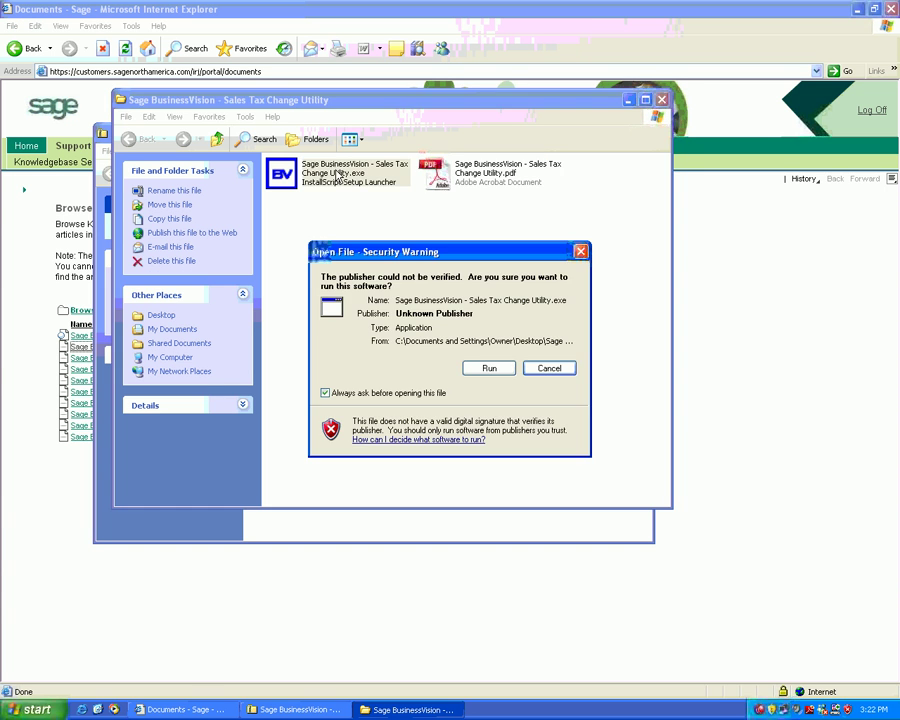
{"action": "left_click", "coordinate": [490, 368]}
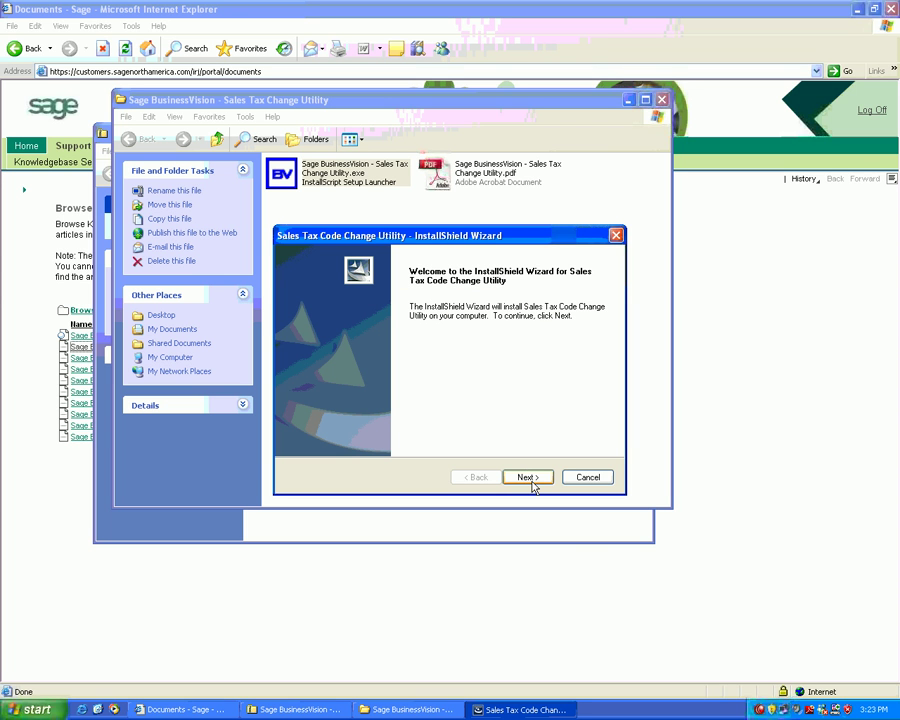
{"action": "left_click", "coordinate": [527, 478]}
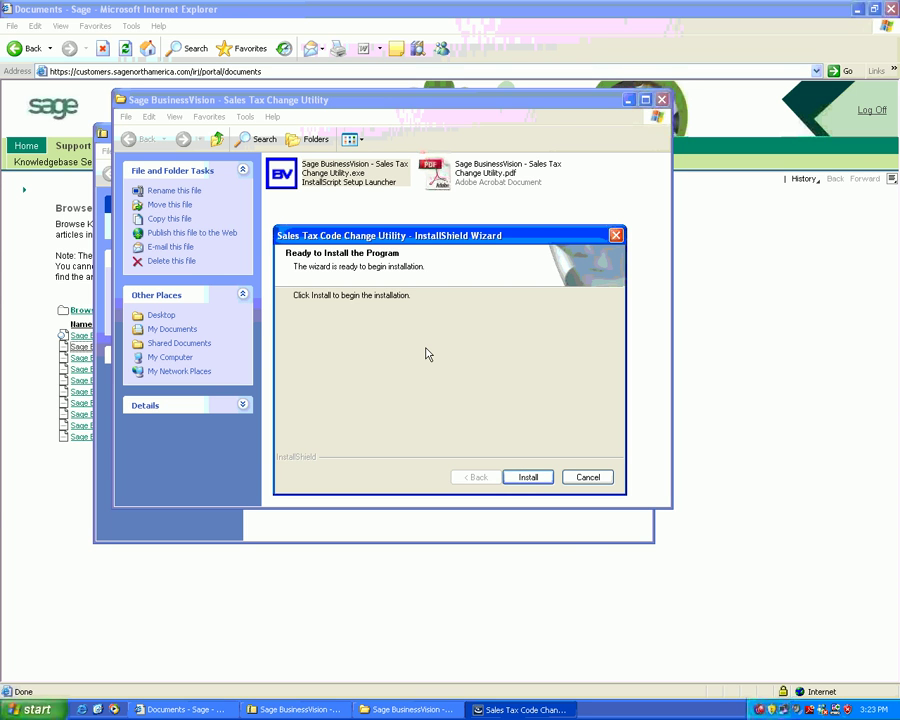
{"action": "left_click", "coordinate": [528, 477]}
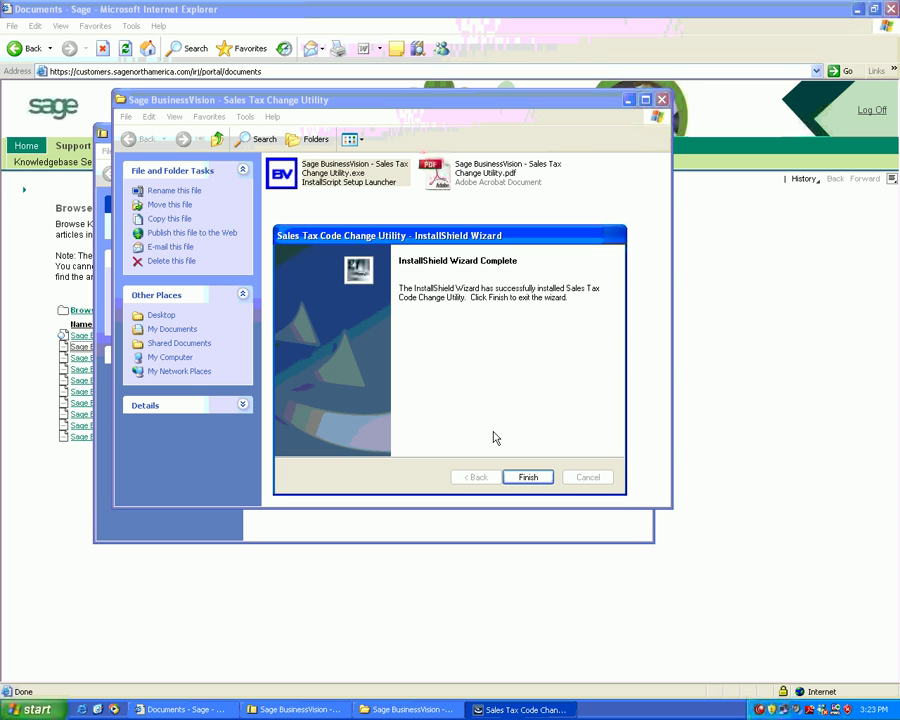
{"action": "left_click", "coordinate": [527, 478]}
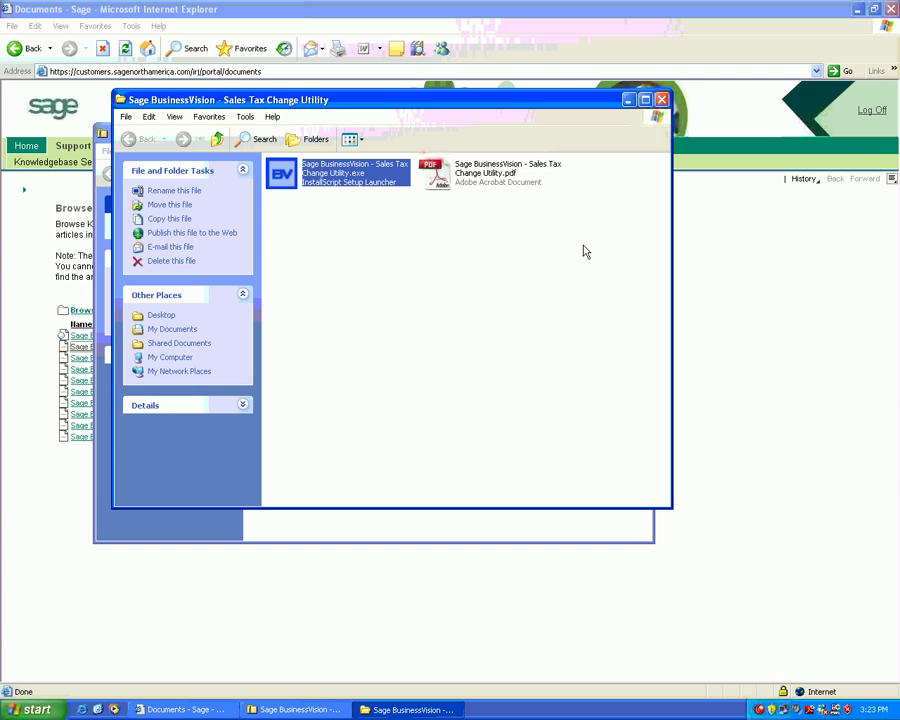
Close the utility and zip folder windows, then log off the Sage portal, accepting the security alert
{"action": "left_click", "coordinate": [661, 100]}
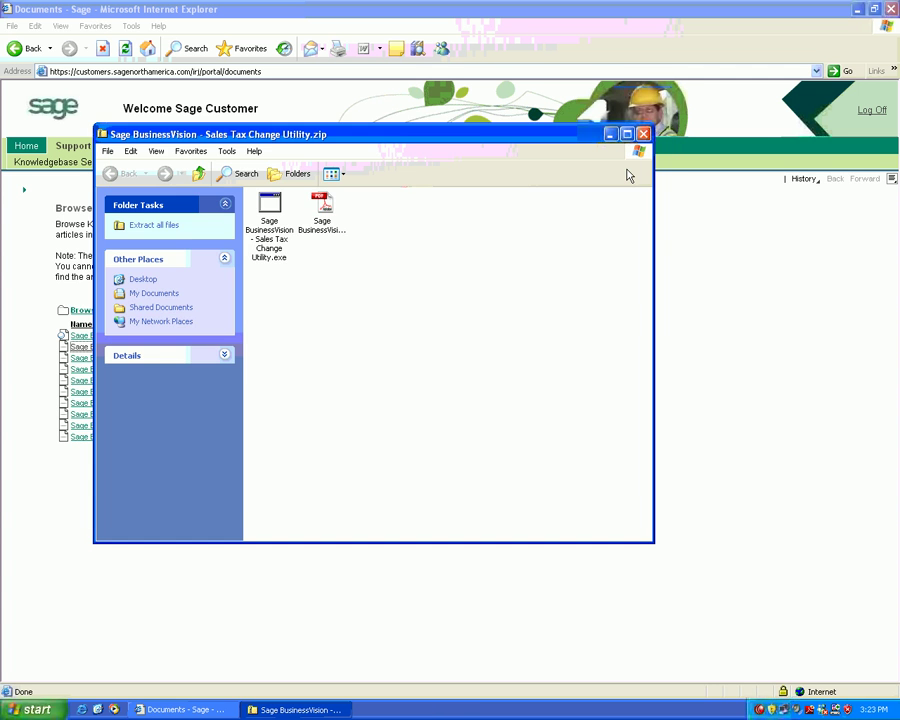
{"action": "key", "text": "alt+F4"}
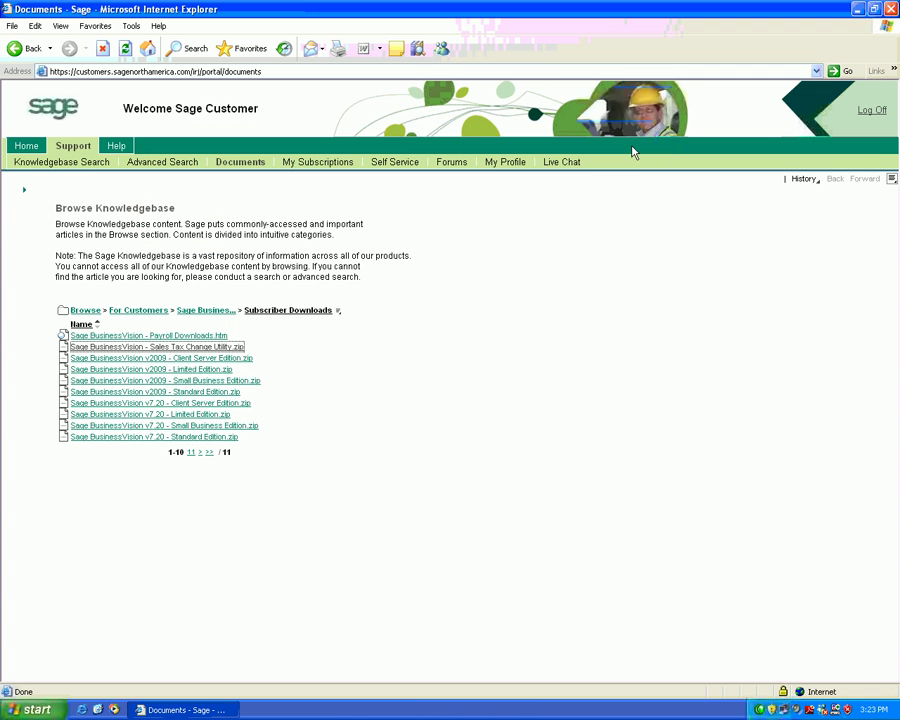
{"action": "left_click", "coordinate": [876, 111]}
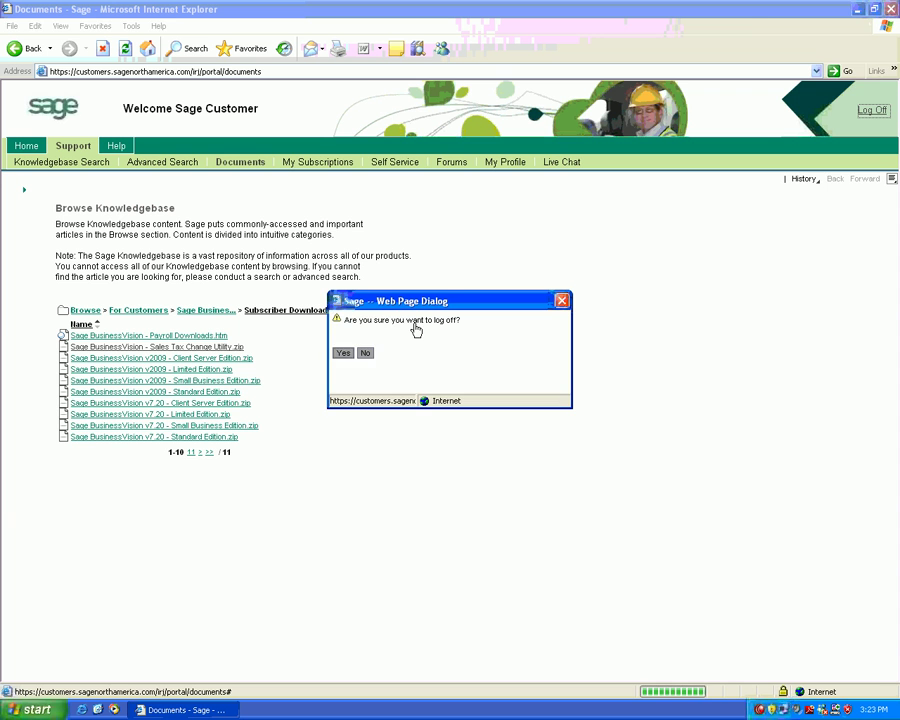
{"action": "key", "text": "Return"}
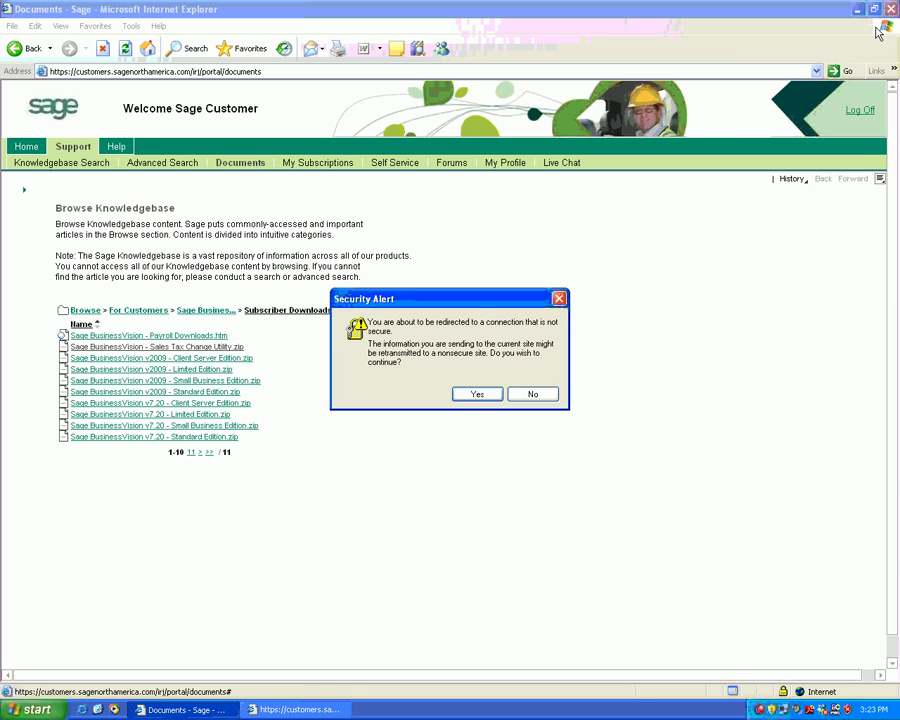
{"action": "left_click", "coordinate": [474, 396]}
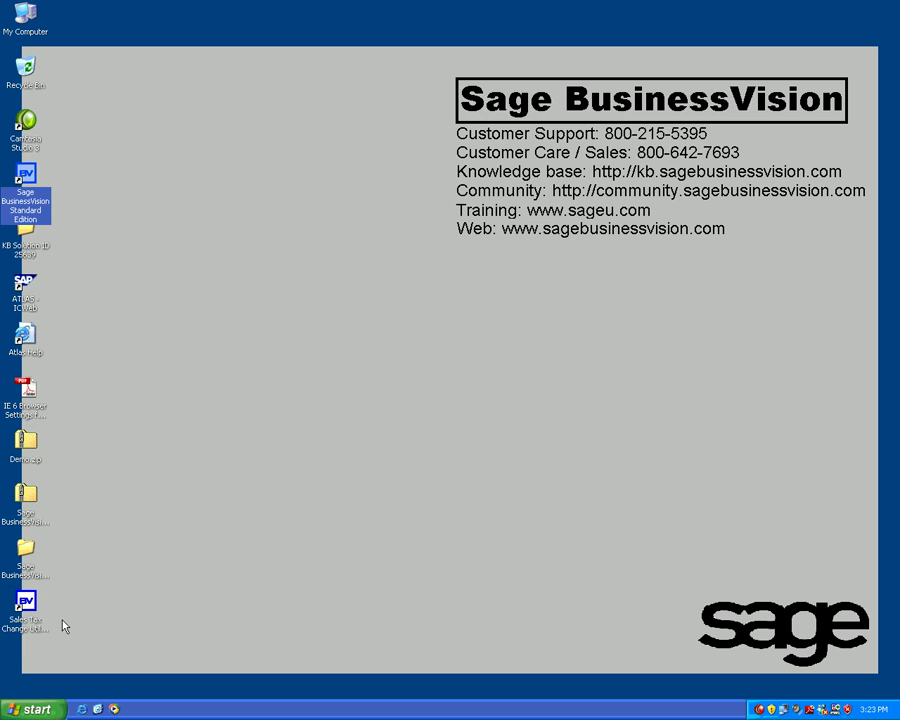
{"action": "left_click", "coordinate": [30, 610]}
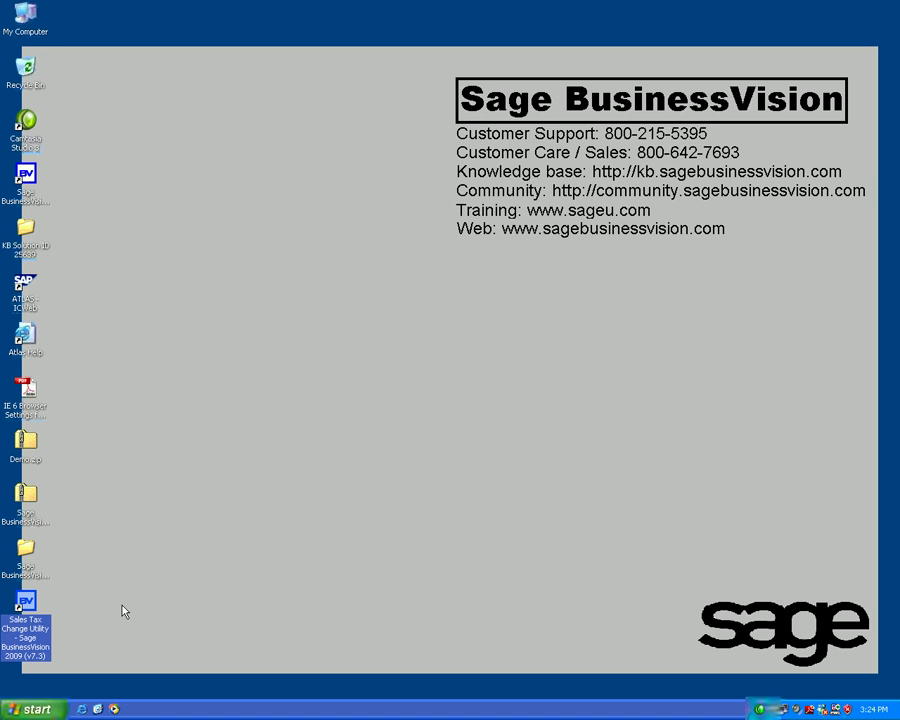
{"action": "left_click", "coordinate": [31, 190]}
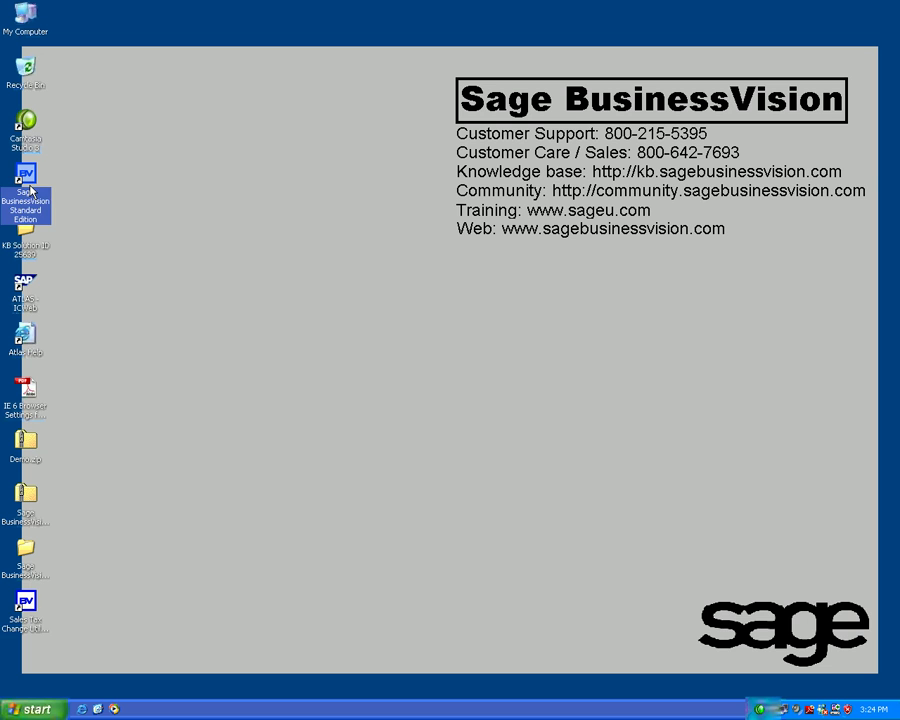
{"action": "double_click", "coordinate": [31, 190]}
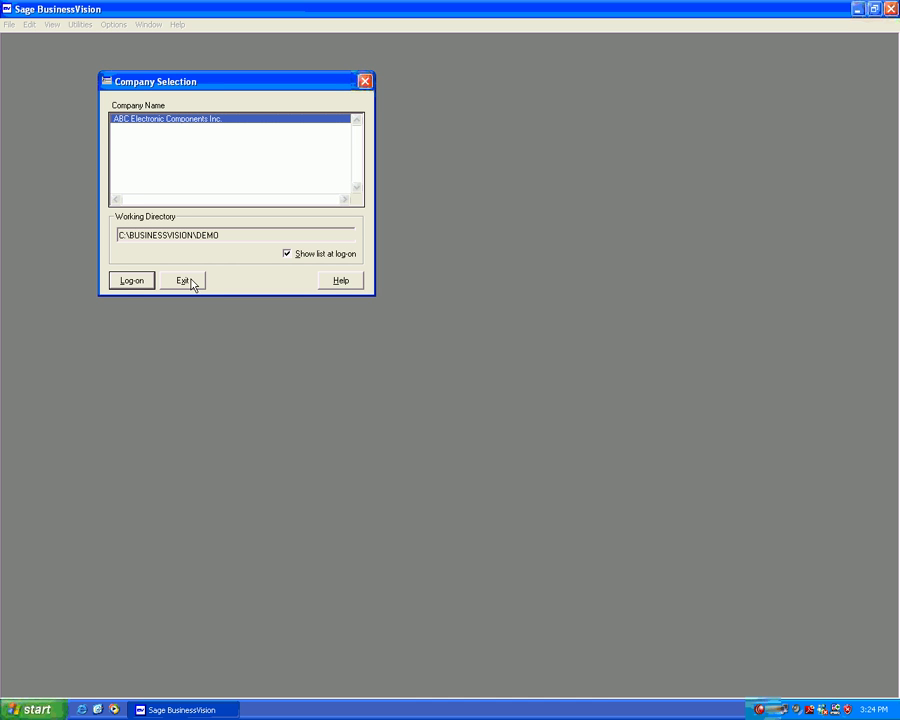
{"action": "left_click", "coordinate": [186, 281]}
{"action": "key", "text": "Return"}
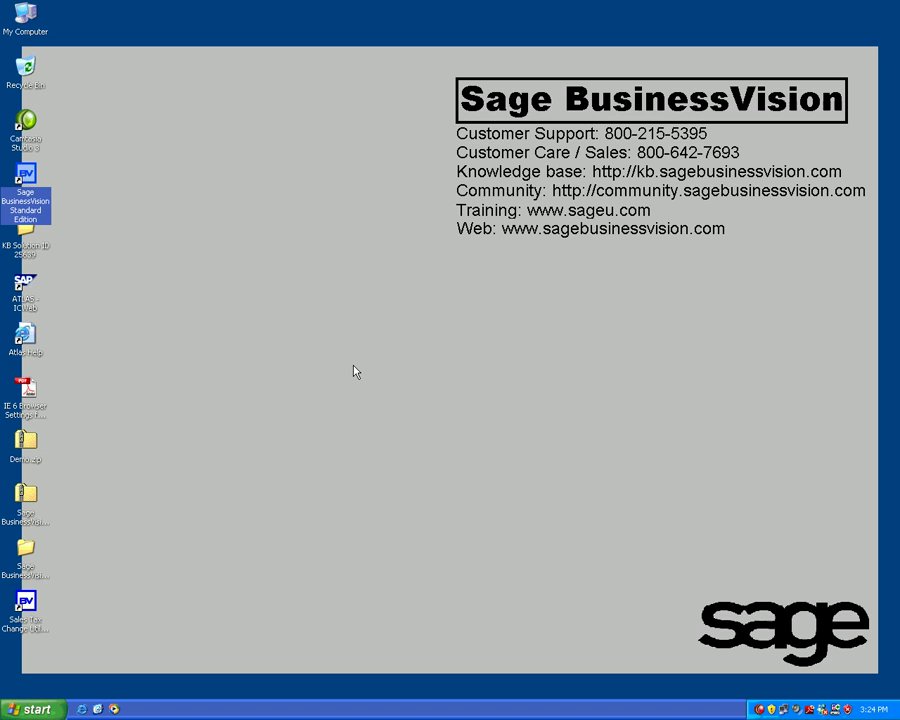
Open the BusinessVision folder on Local Disk (C:) via My Computer
{"action": "double_click", "coordinate": [27, 31]}
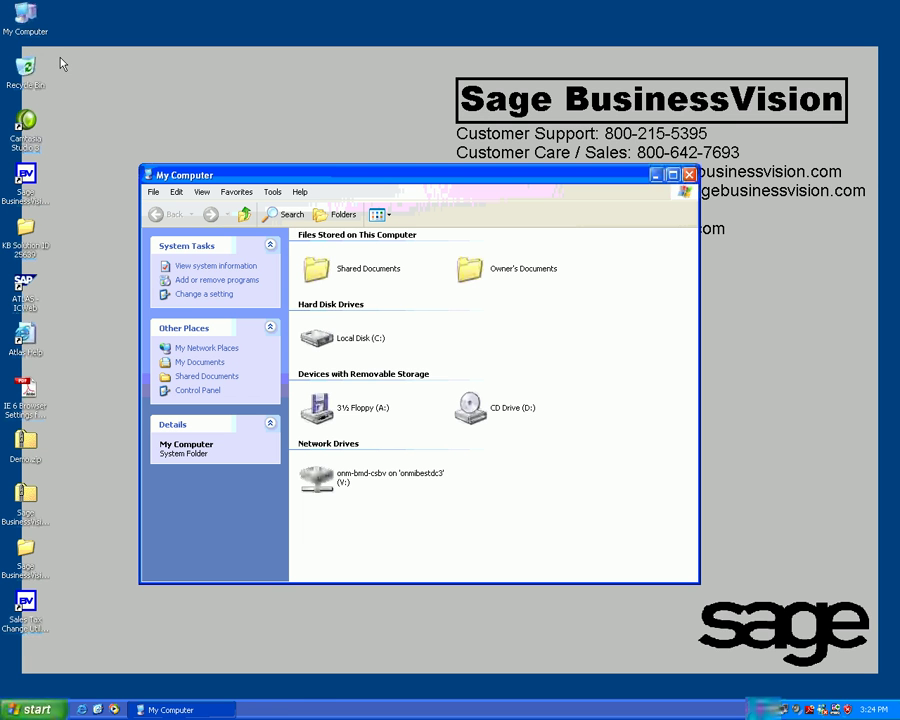
{"action": "double_click", "coordinate": [336, 338]}
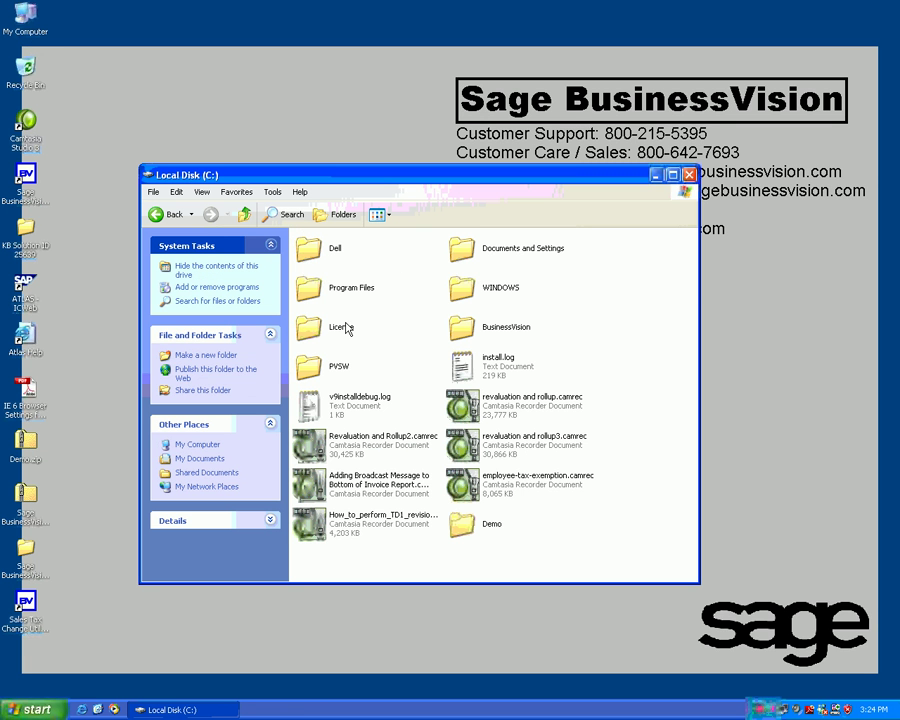
{"action": "key", "text": "b"}
{"action": "key", "text": "Return"}
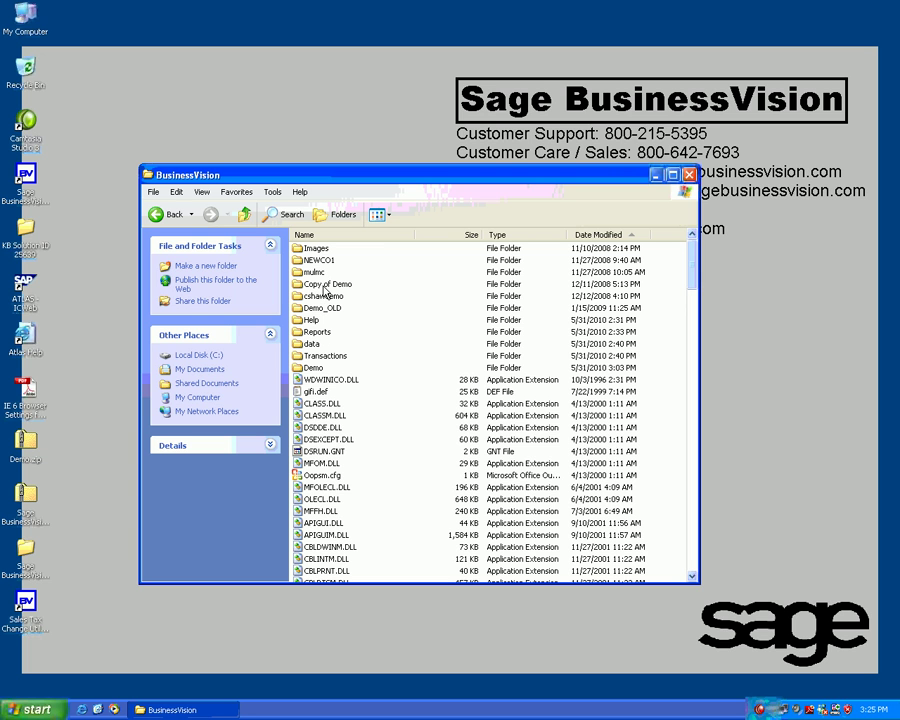
Copy the Demo folder and paste it to create a duplicate backup folder
{"action": "right_click", "coordinate": [316, 369]}
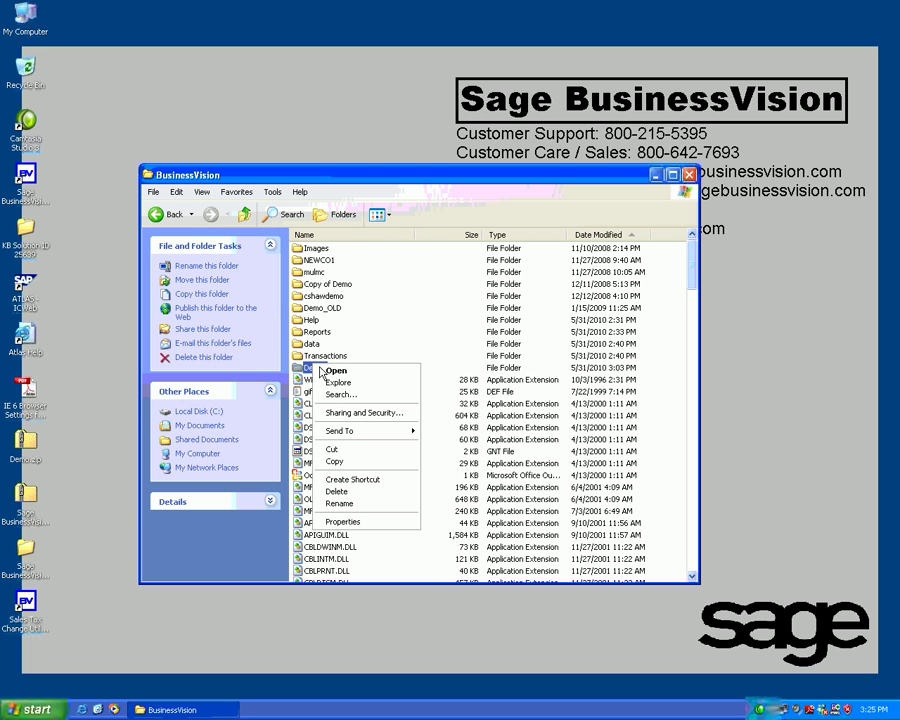
{"action": "left_click", "coordinate": [335, 461]}
{"action": "left_click", "coordinate": [176, 191]}
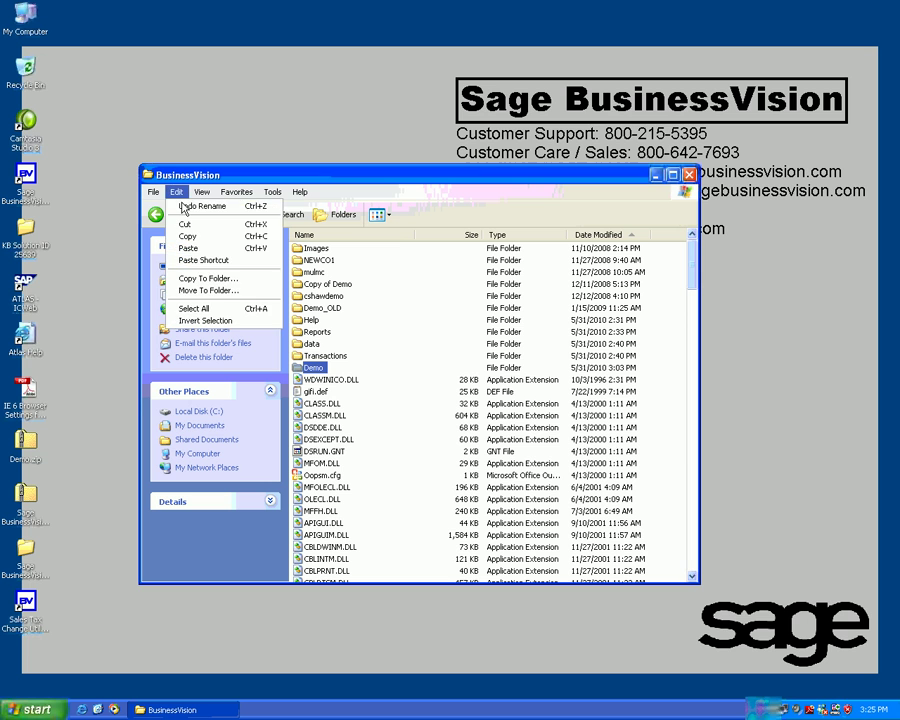
{"action": "left_click", "coordinate": [188, 248]}
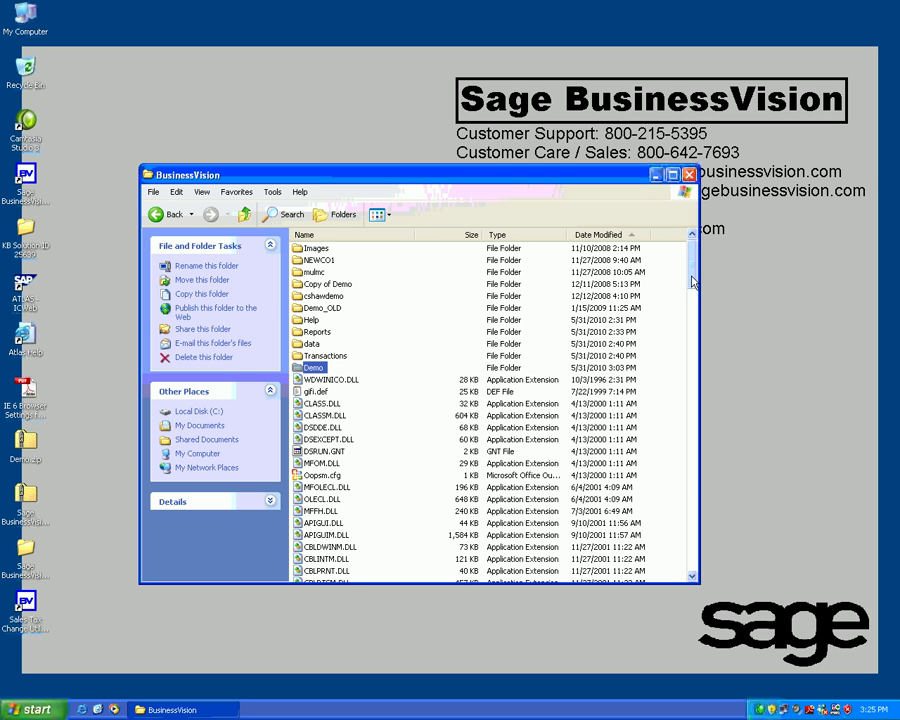
Confirm 'Copy (2) of Demo' is listed, then select the Sage BusinessVision desktop shortcut
{"action": "left_click_drag", "start_coordinate": [693, 283], "coordinate": [678, 577]}
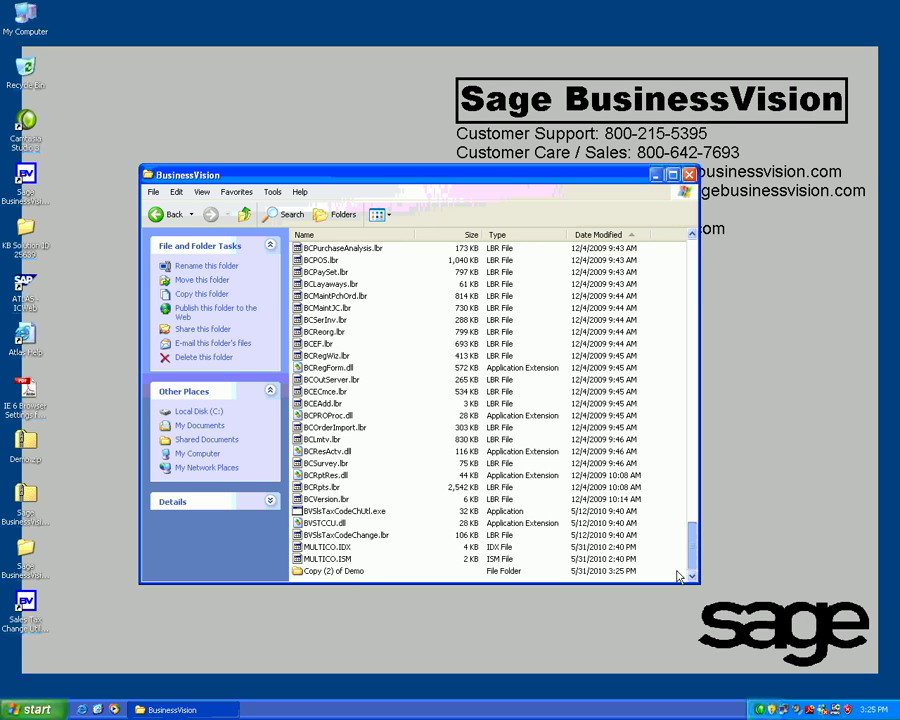
{"action": "left_click", "coordinate": [360, 575]}
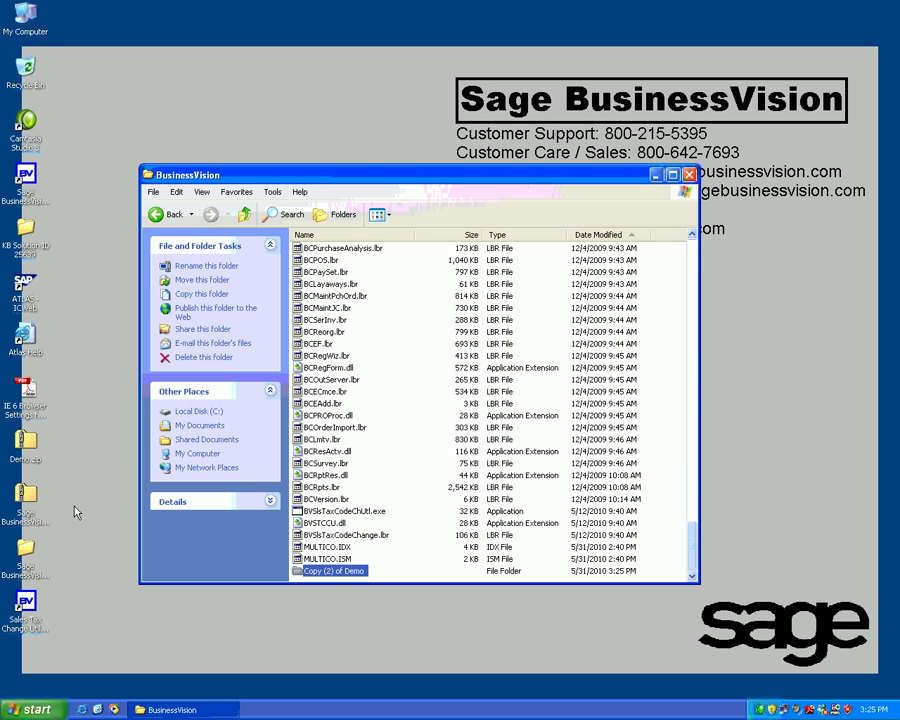
{"action": "left_click", "coordinate": [30, 199]}
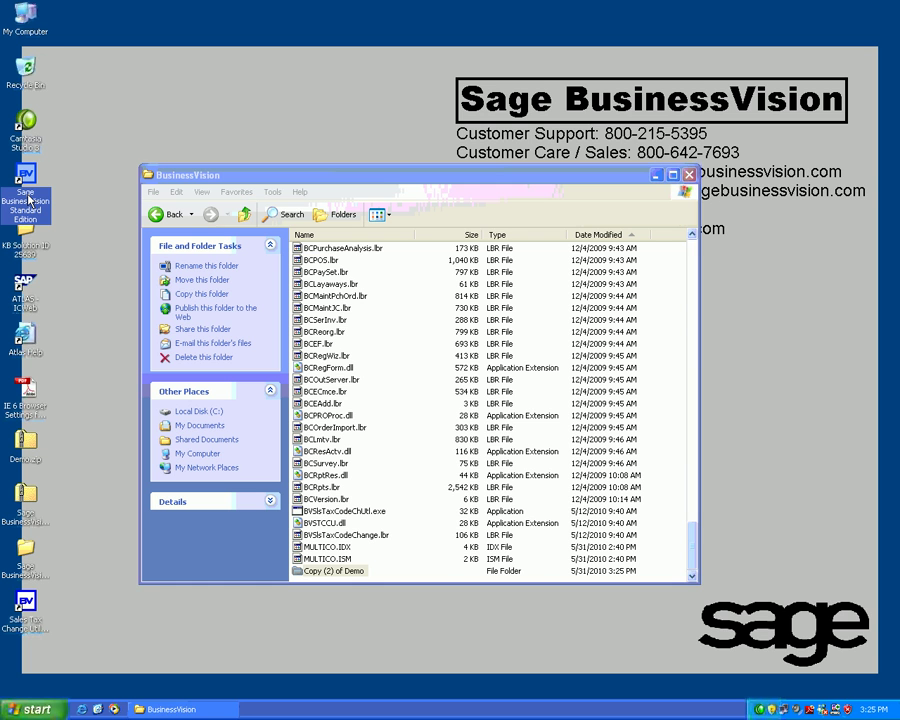